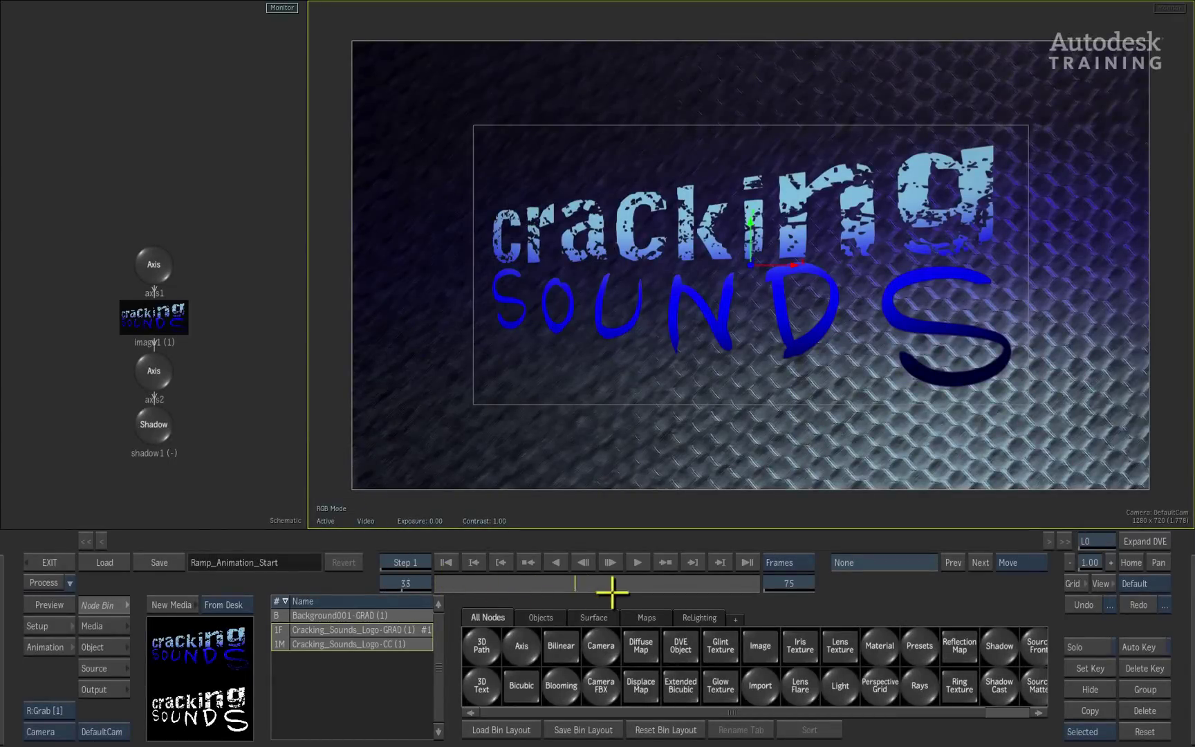
Preview the animation to frame 75, return to frame 1, and drop a new Axis node into the schematic
left_click_drag(475, 580, 769, 596)
left_click_drag(632, 581, 408, 580)
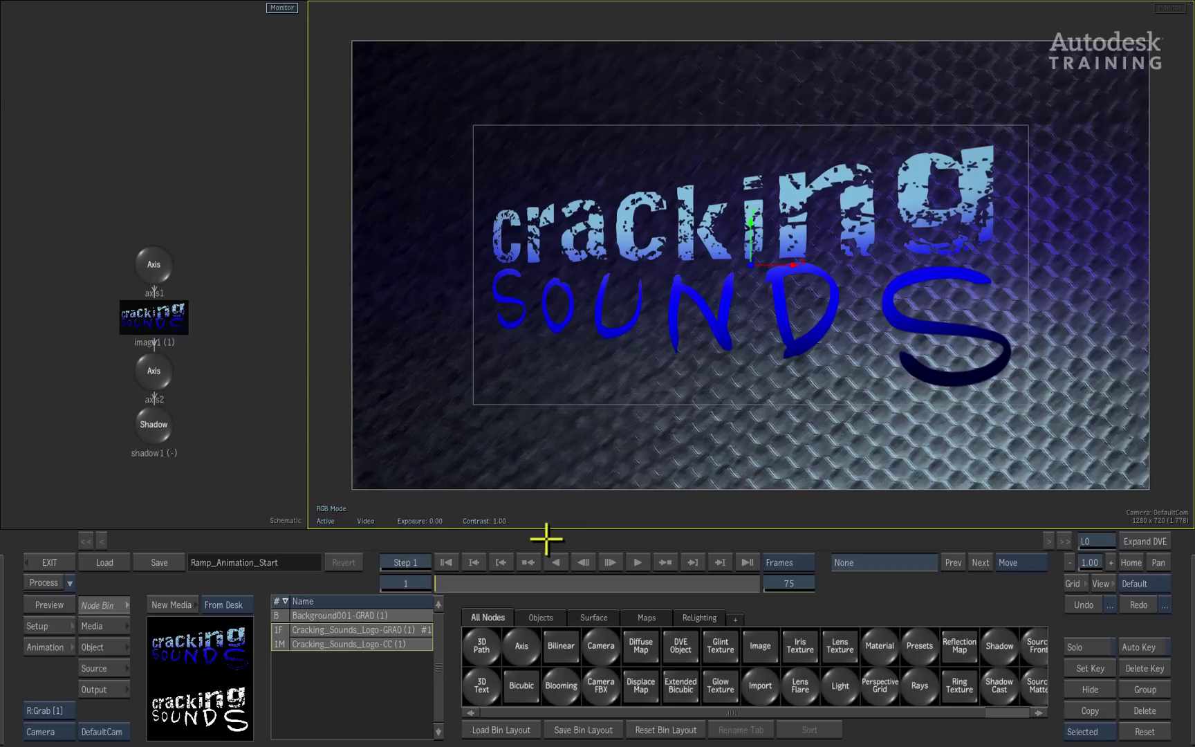
left_click_drag(520, 642, 157, 184)
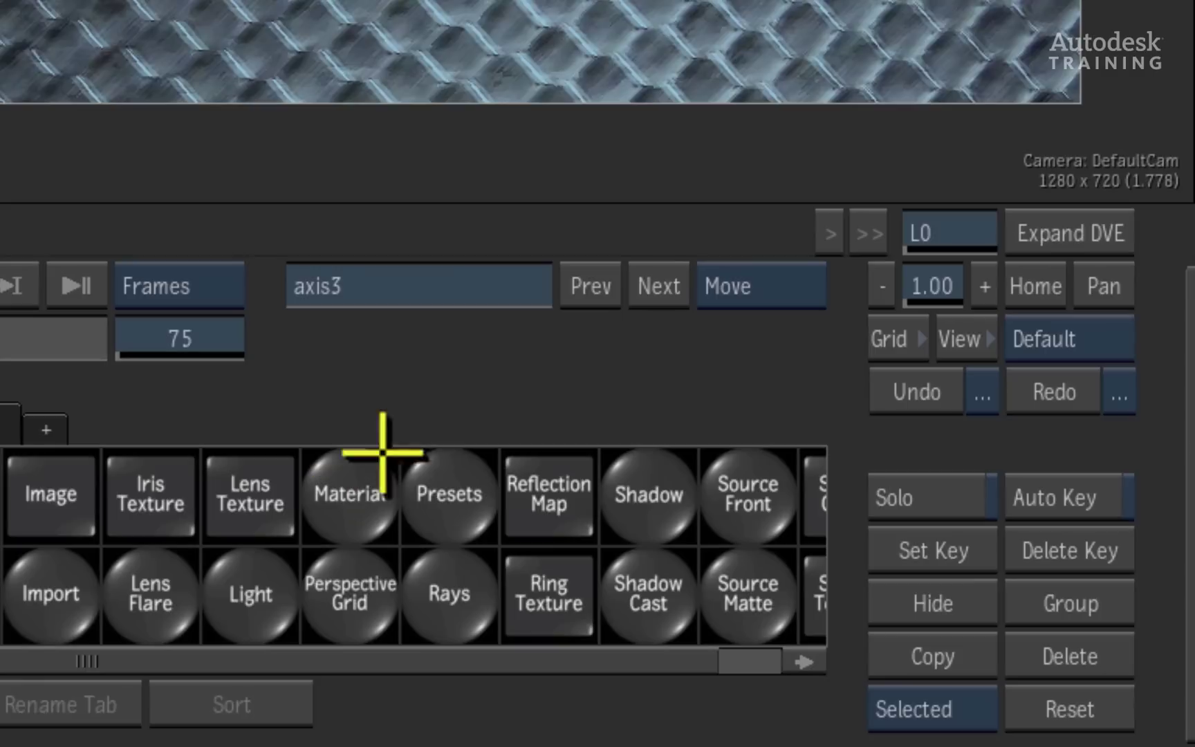
Rename the new axis3 node to control
left_click(440, 289)
key("BackSpace")
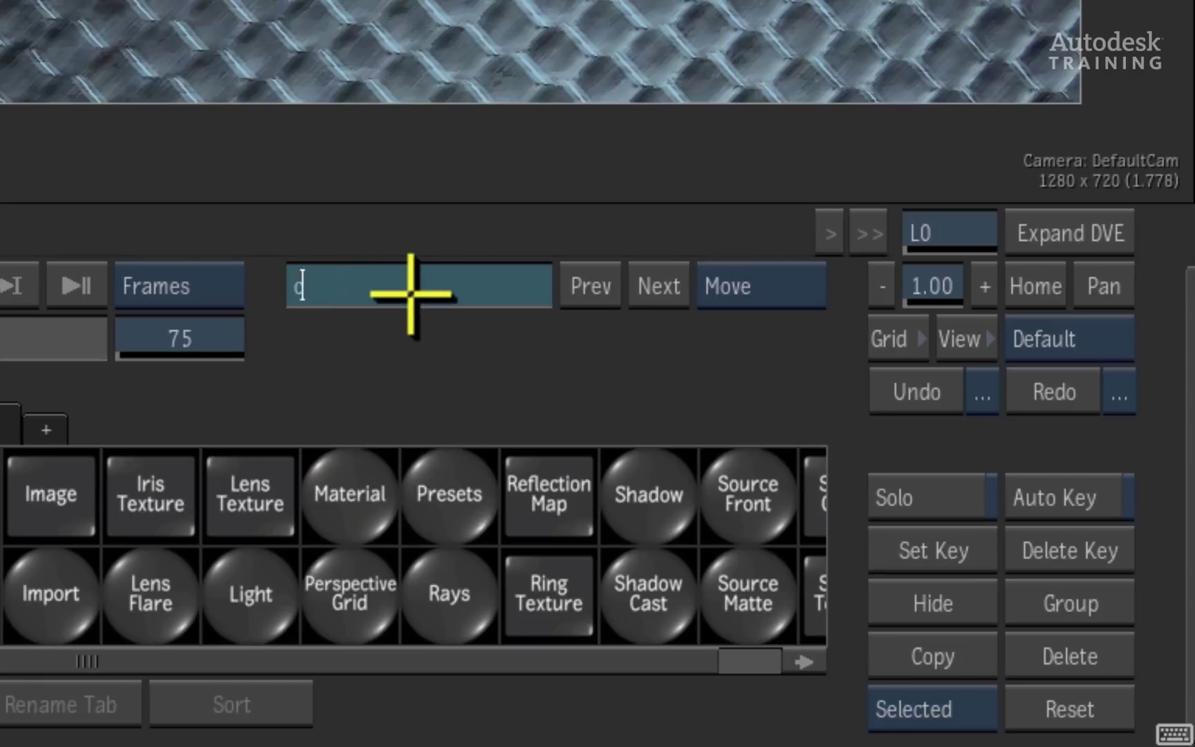
type("control")
key("Return")
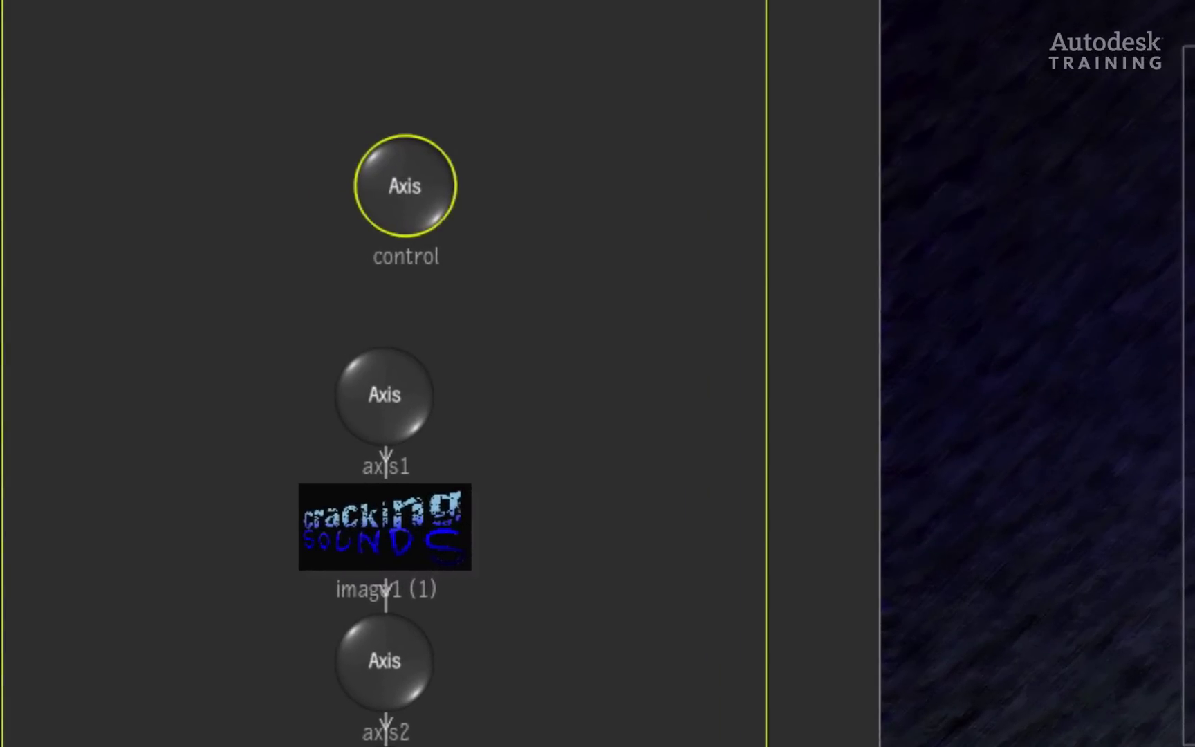
Show the animation channels, expand control > position, and select its x channel
left_click_drag(403, 187, 398, 189)
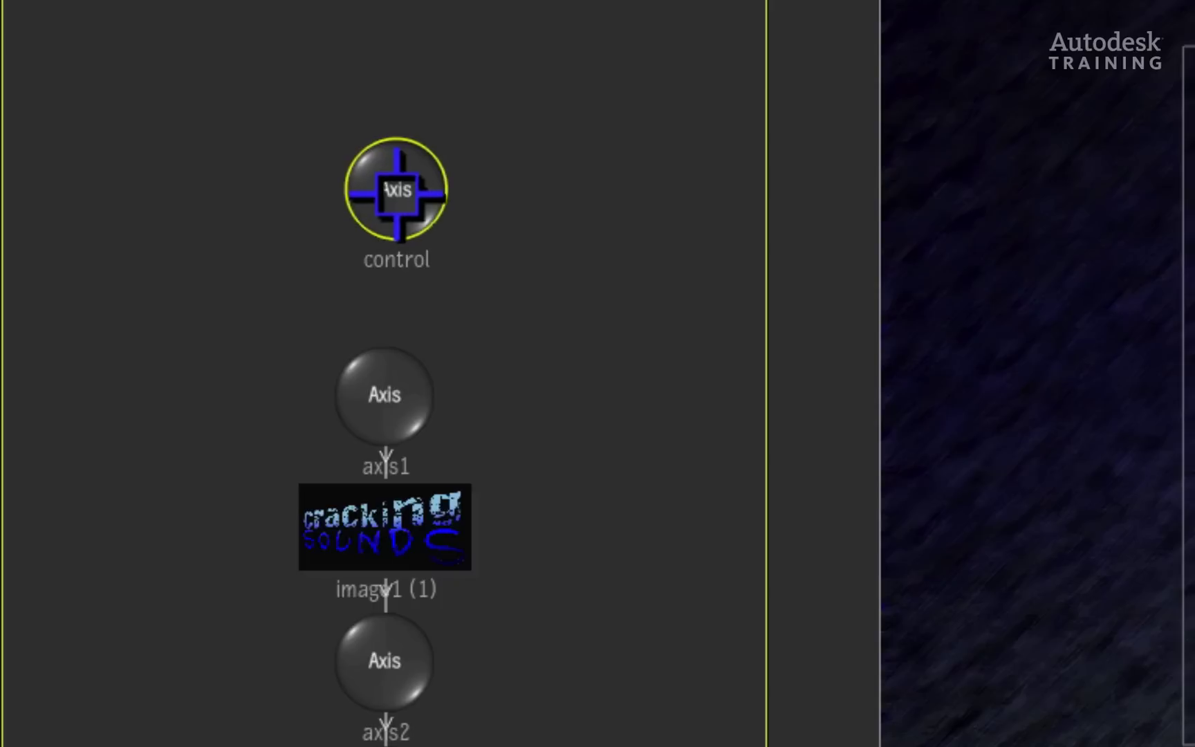
scroll(733, 523, "down", 5)
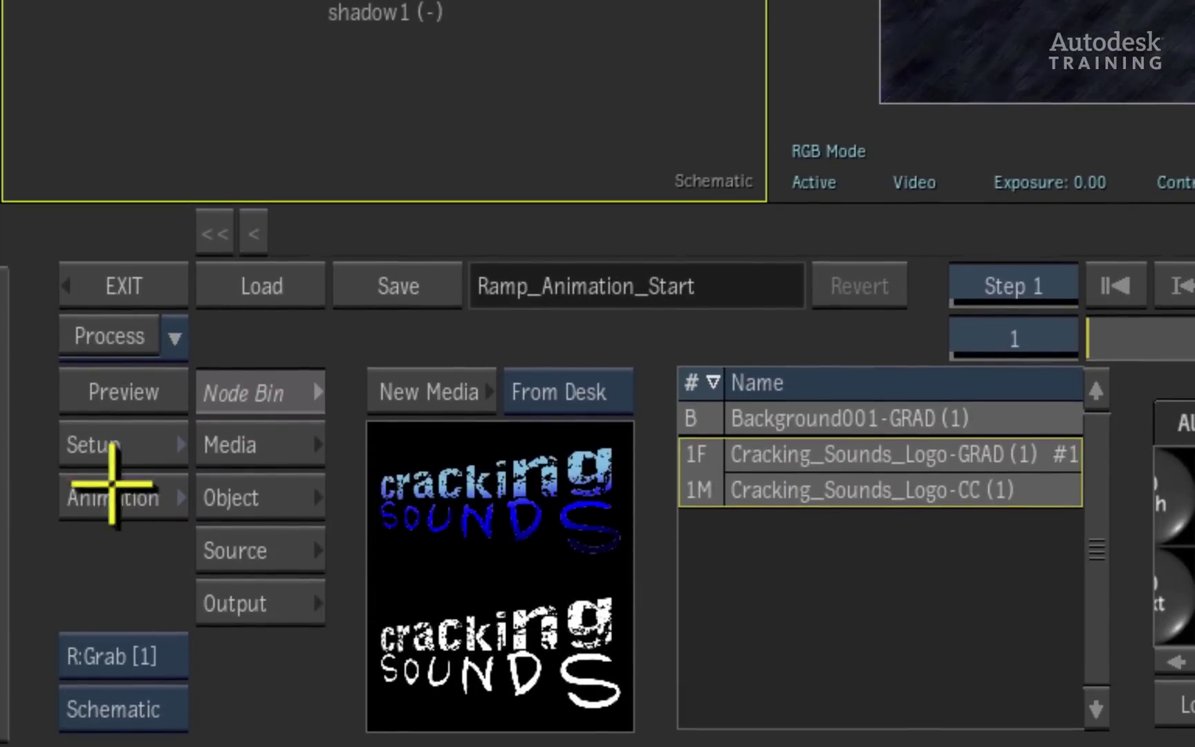
left_click(114, 490)
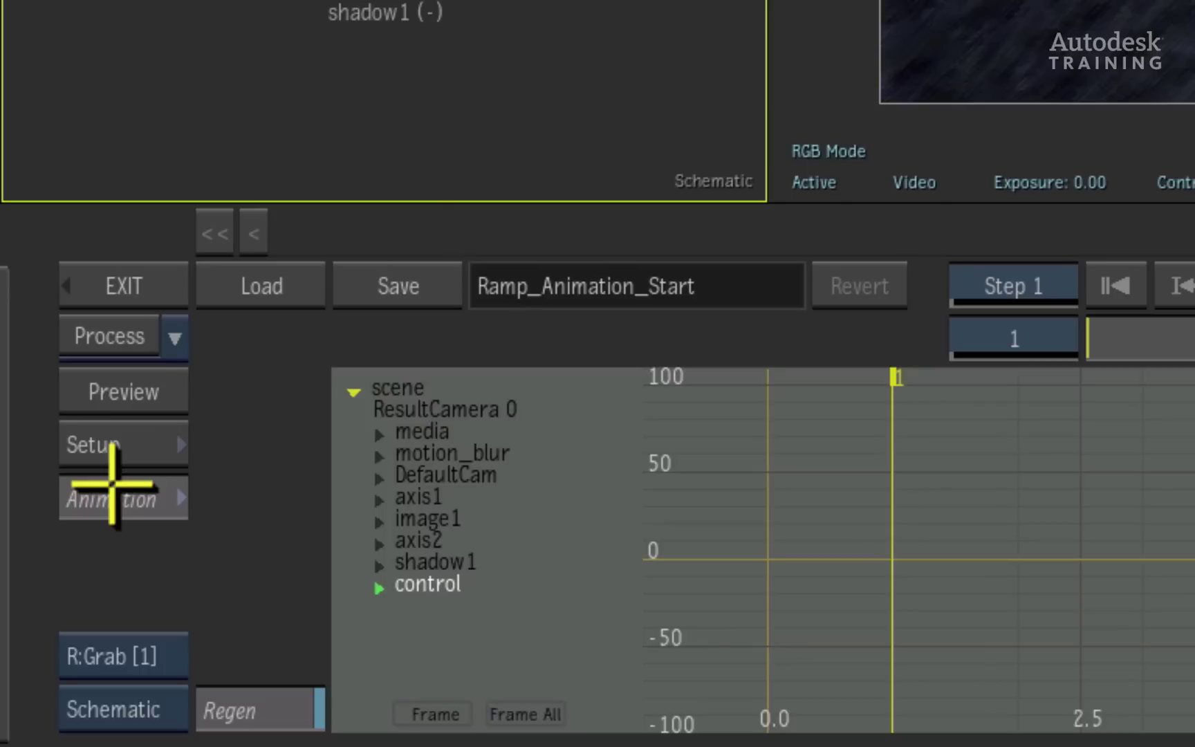
left_click(377, 588)
left_click(400, 610)
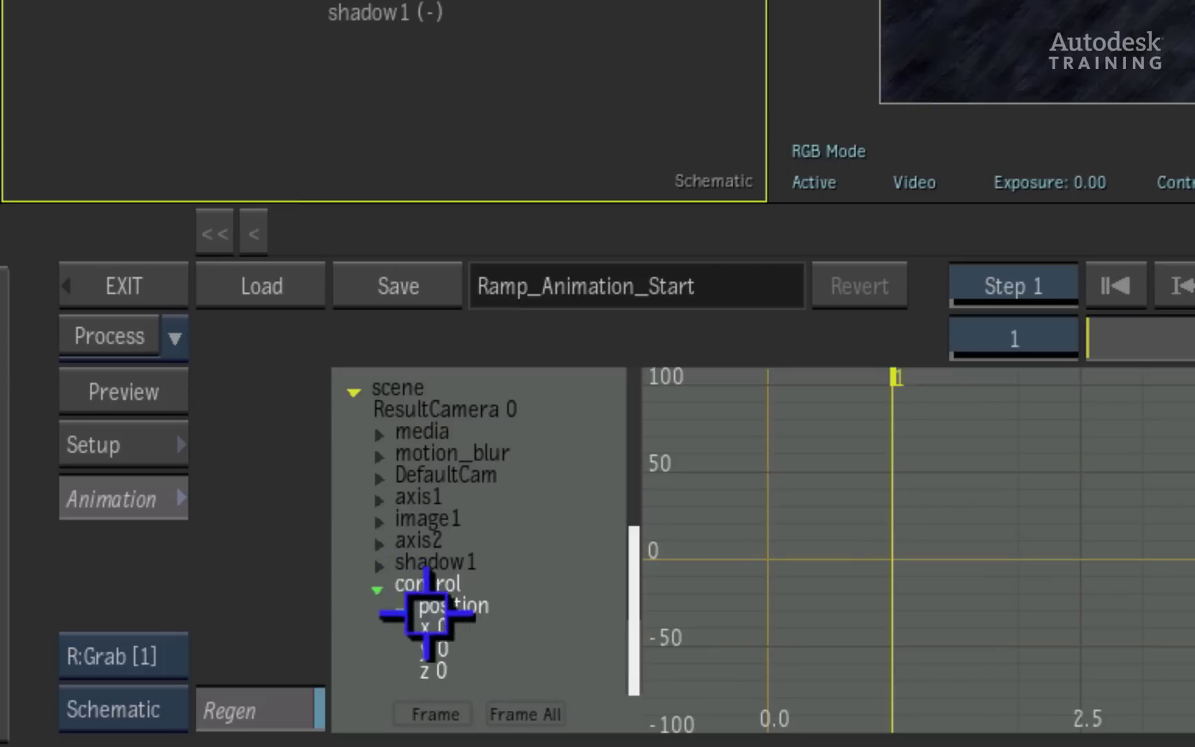
scroll(563, 551, "down", 3)
scroll(563, 551, "down", 2)
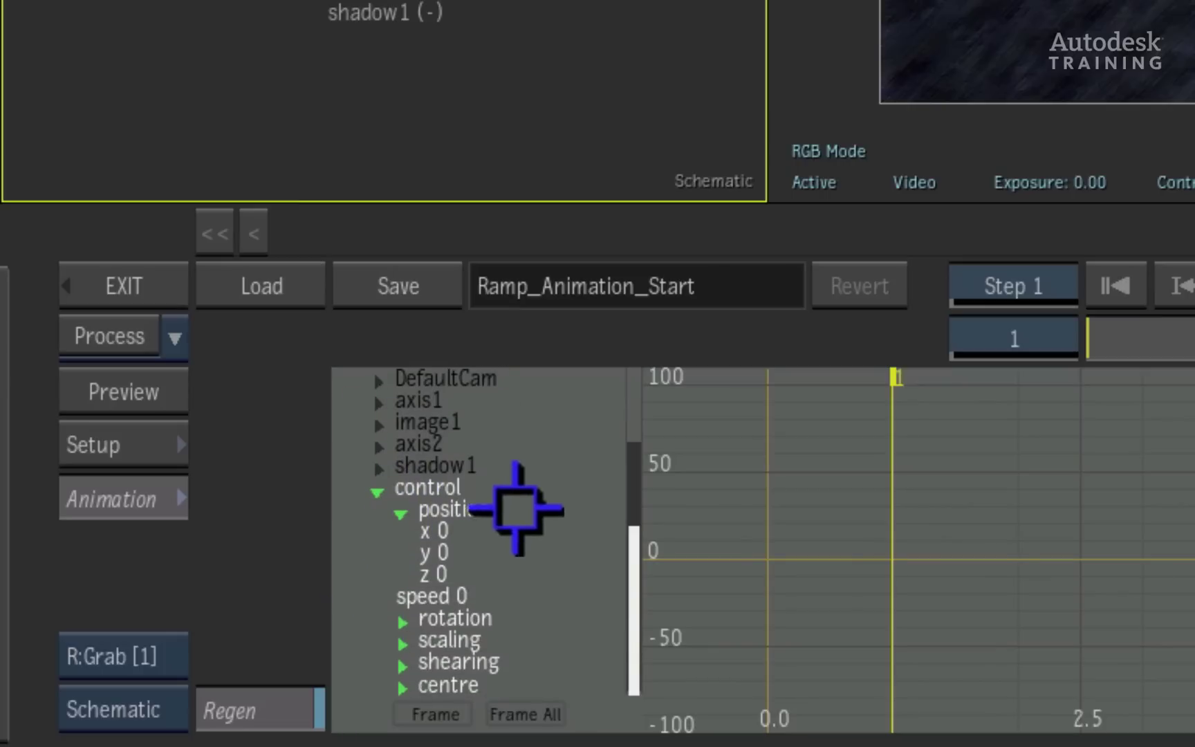
left_click(426, 532)
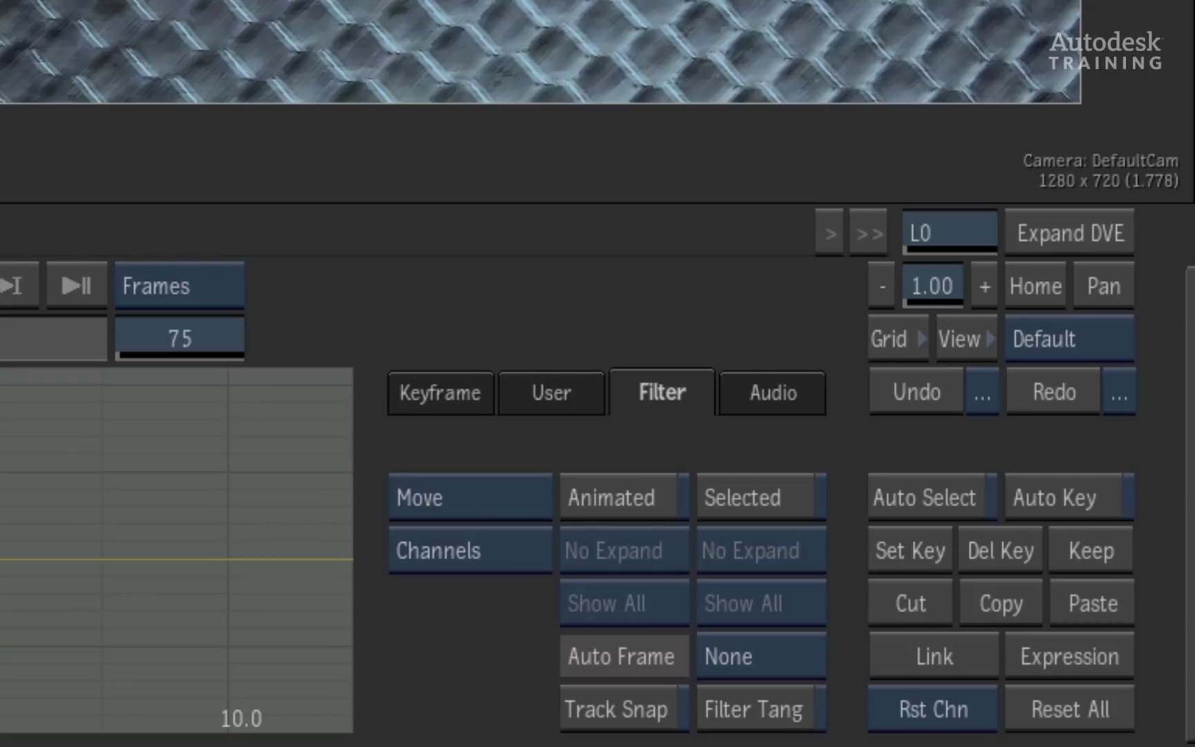
Give control's position x the expression noise(frame) and fit the jagged curve in the graph
left_click(1084, 657)
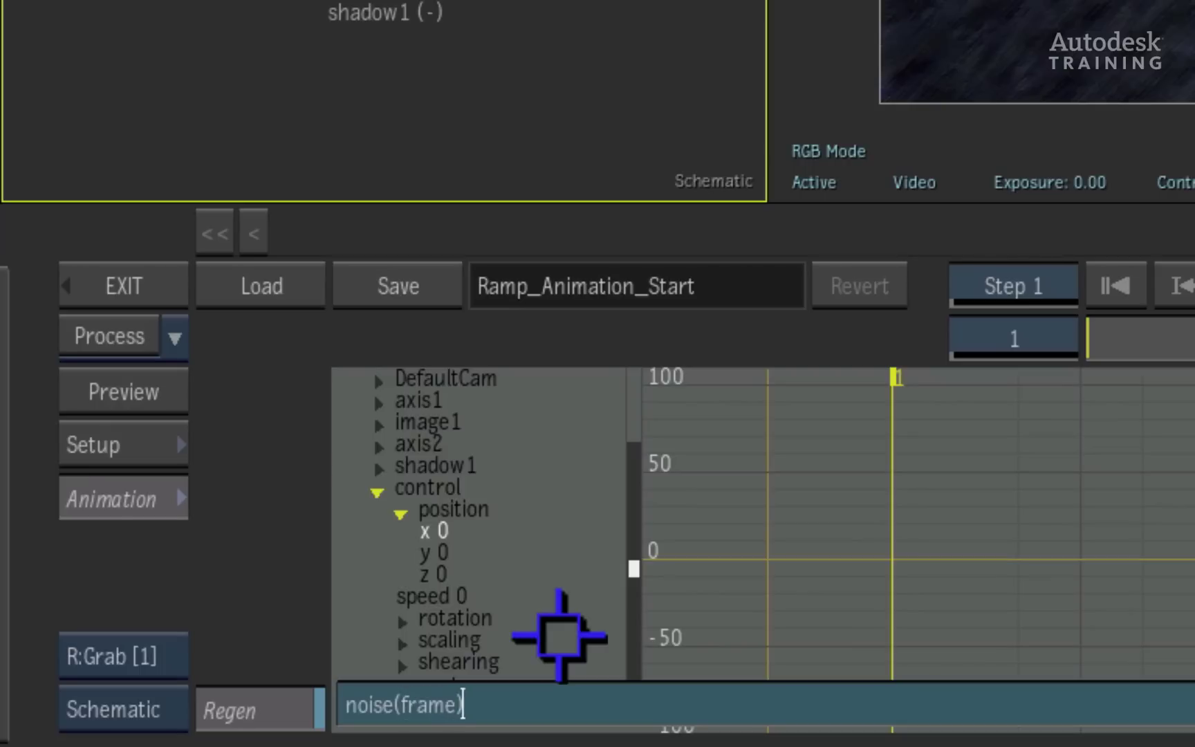
key("Return")
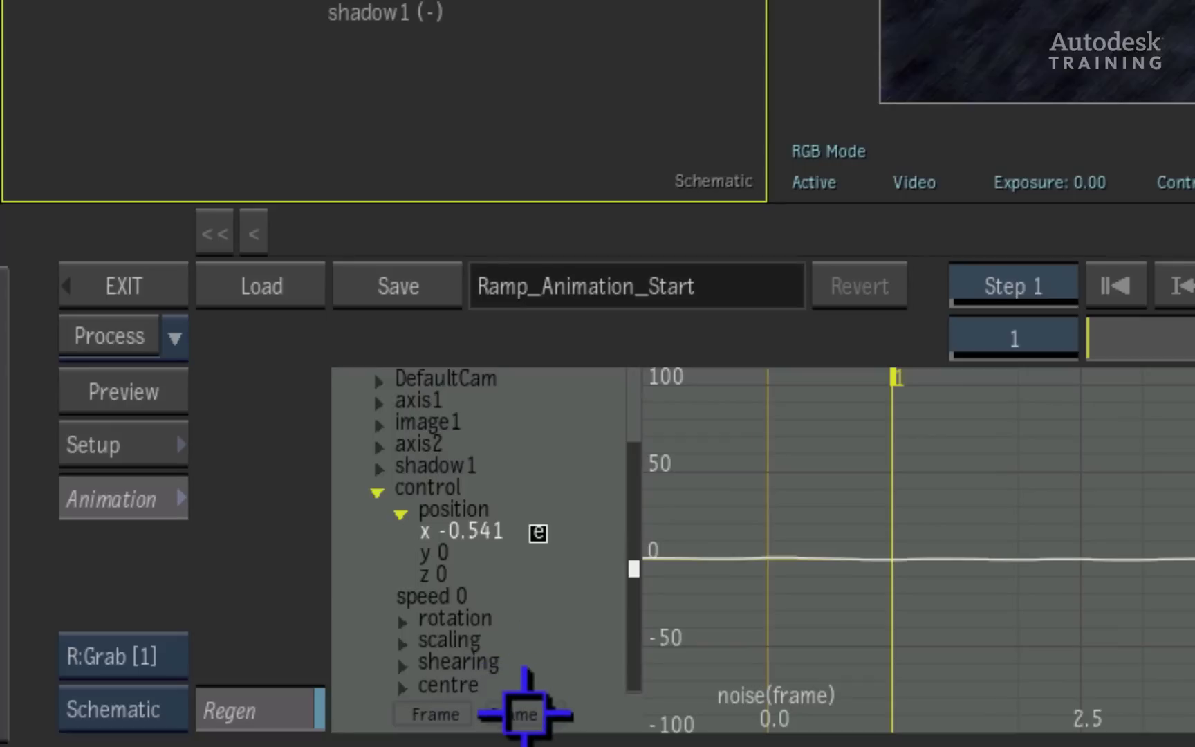
left_click(419, 710)
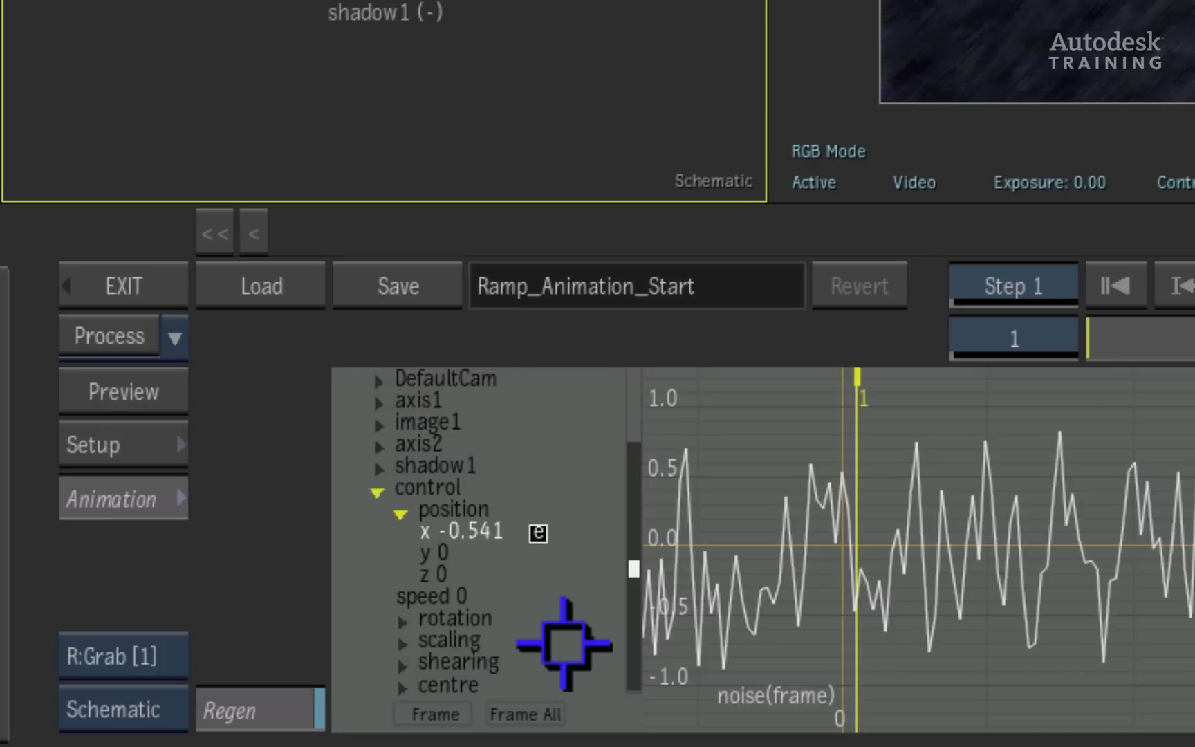
Scrub frames to watch the noisy x value, return to frame 1, and expand control's rotation channels
left_click_drag(1179, 330, 1141, 339)
left_click_drag(1014, 338, 748, 332)
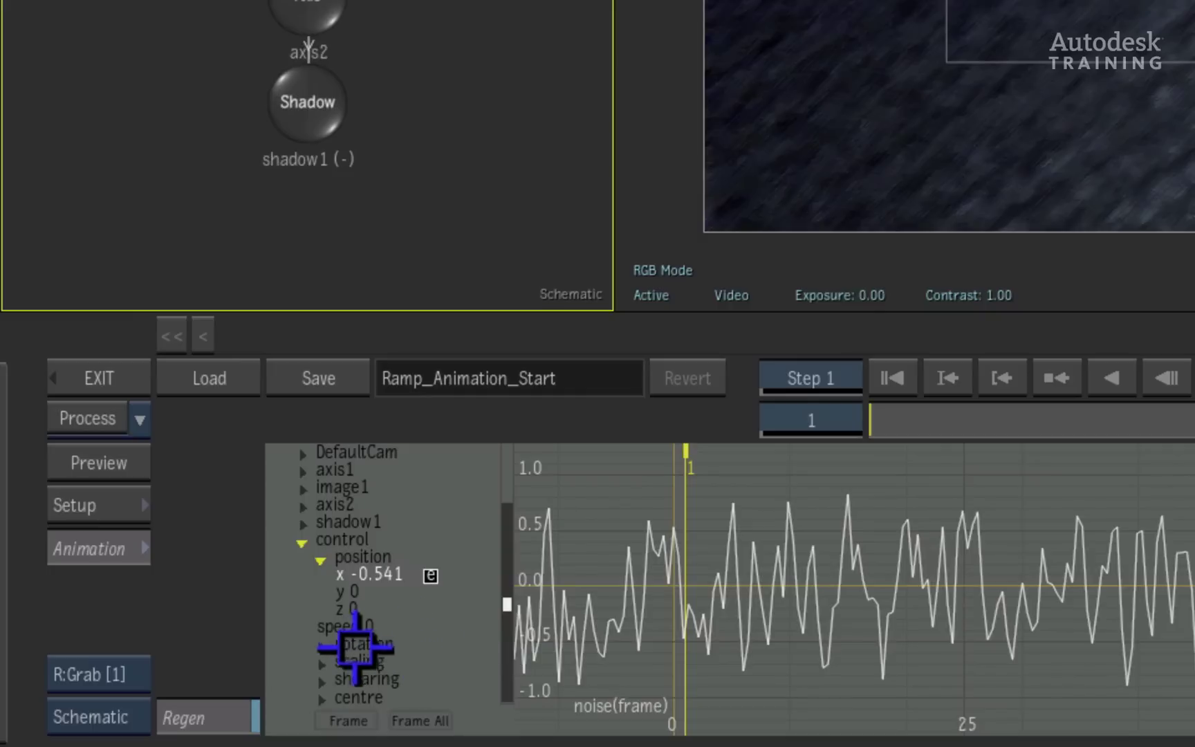
left_click(320, 648)
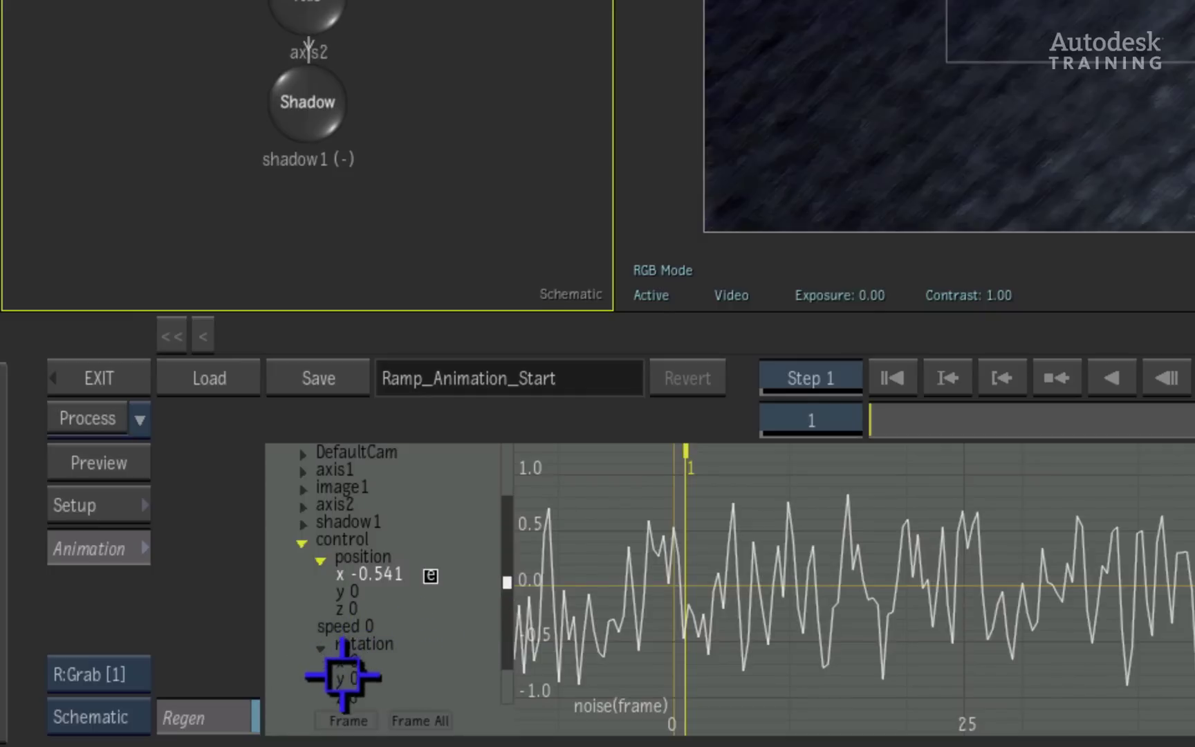
scroll(429, 659, "down", 1)
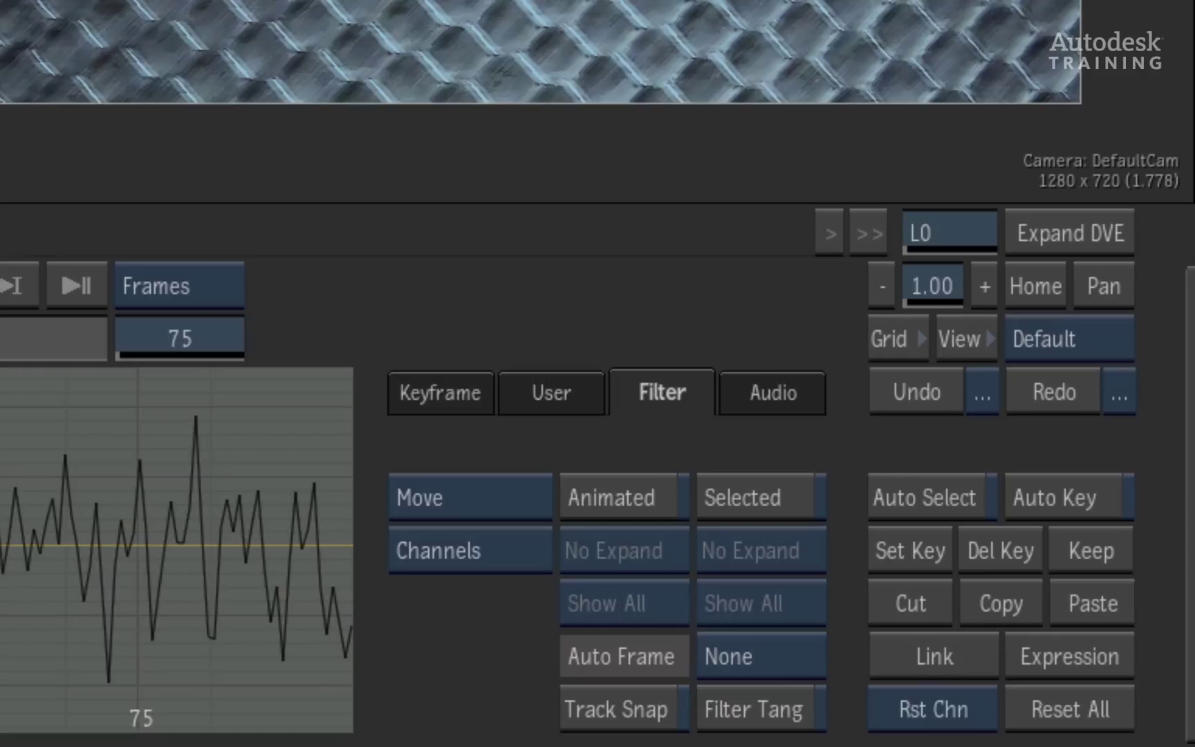
With auto keyframing on, key control's rotation y at 0 on frame 1 and 100 on frame 25
left_click(1051, 494)
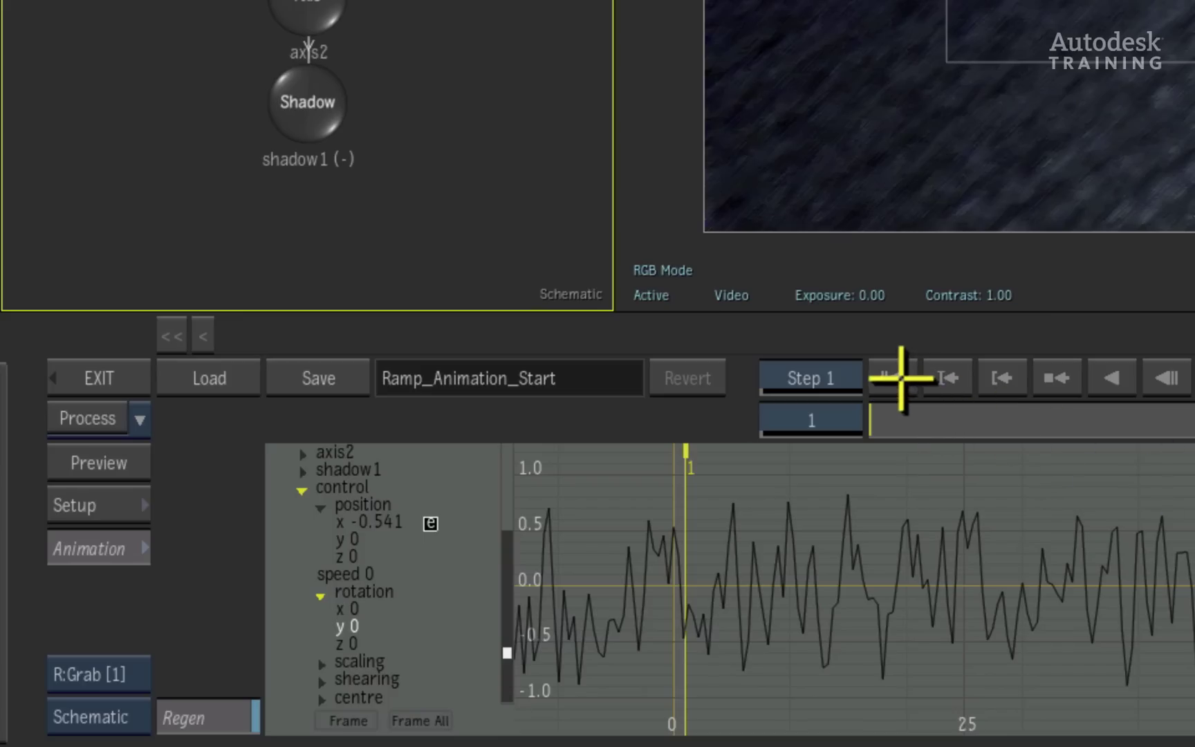
left_click(351, 625)
type("0")
key("Return")
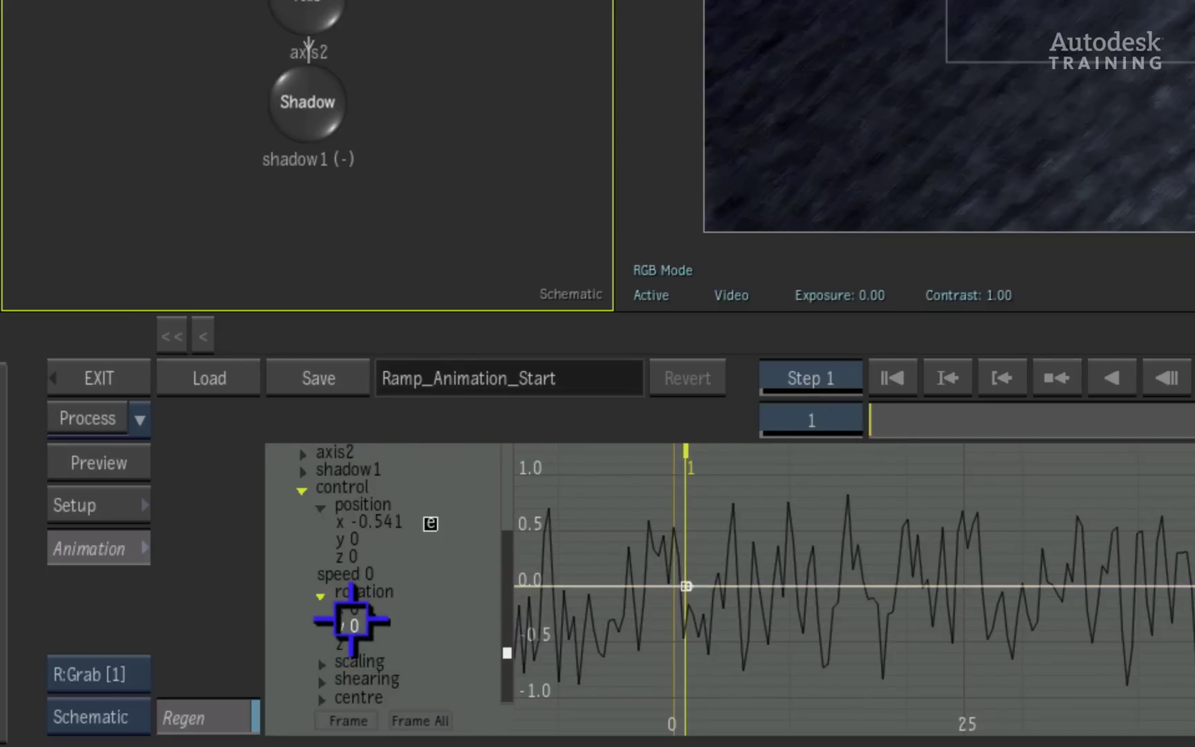
left_click(822, 416)
type("25")
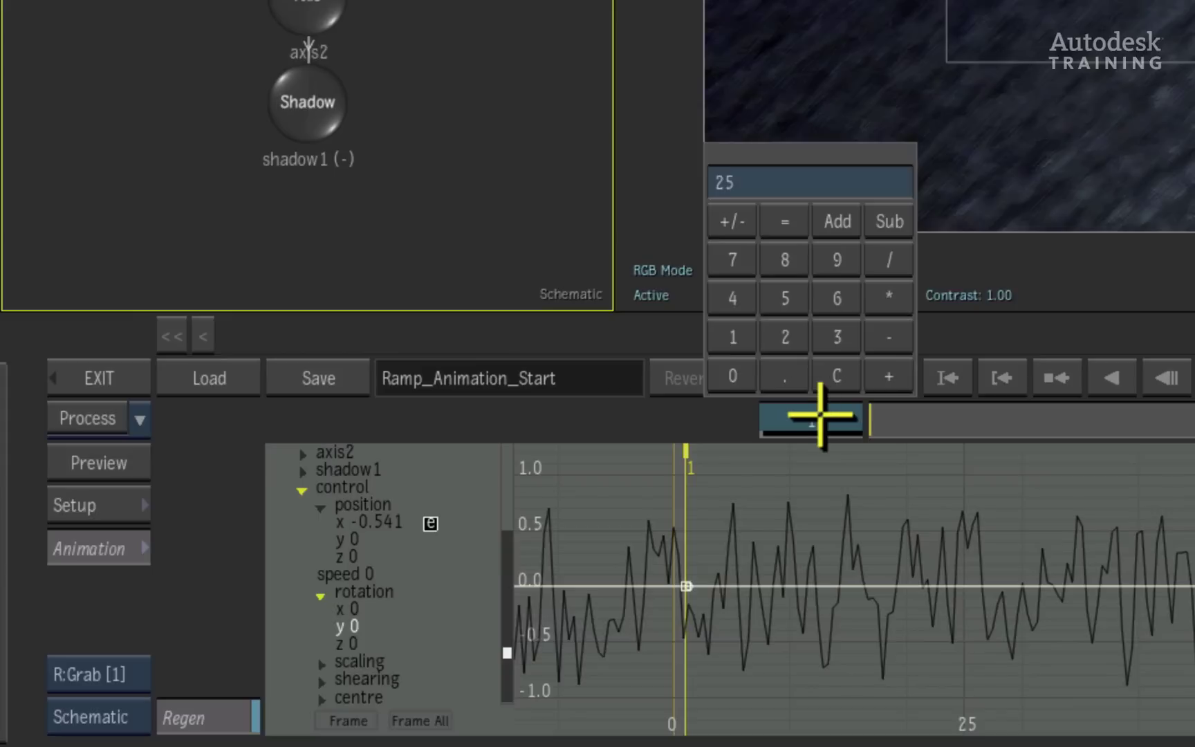
key("Return")
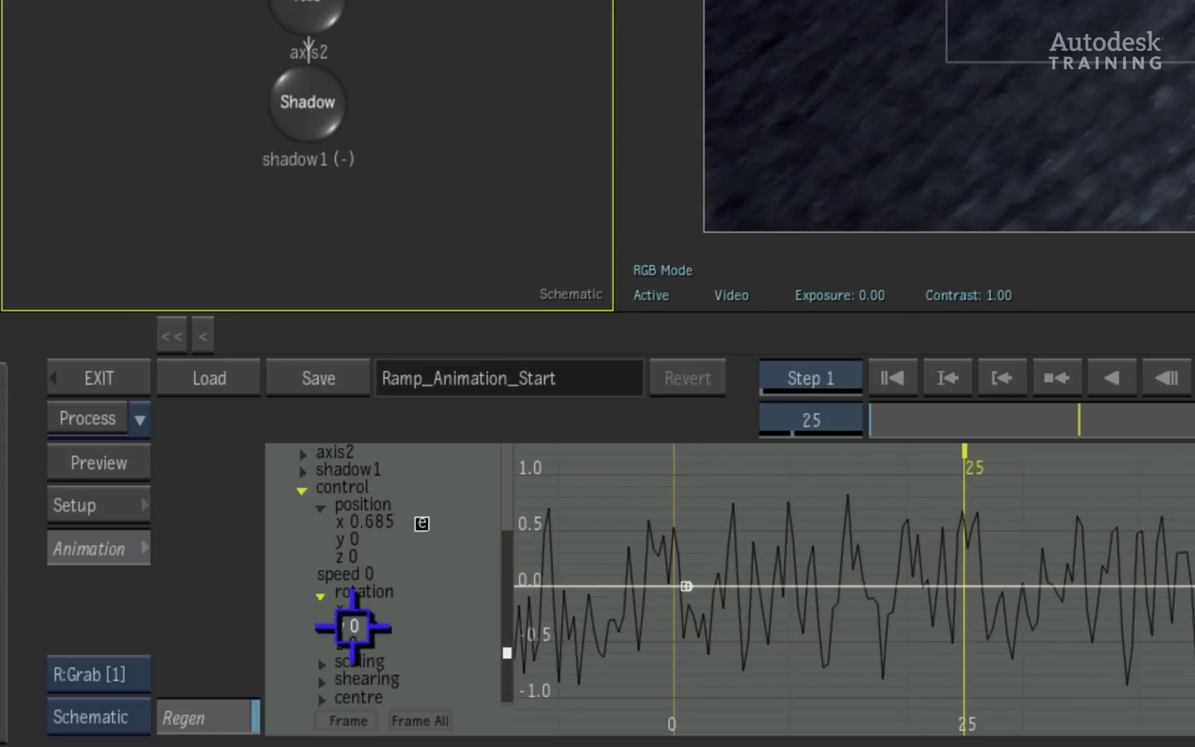
key("Return")
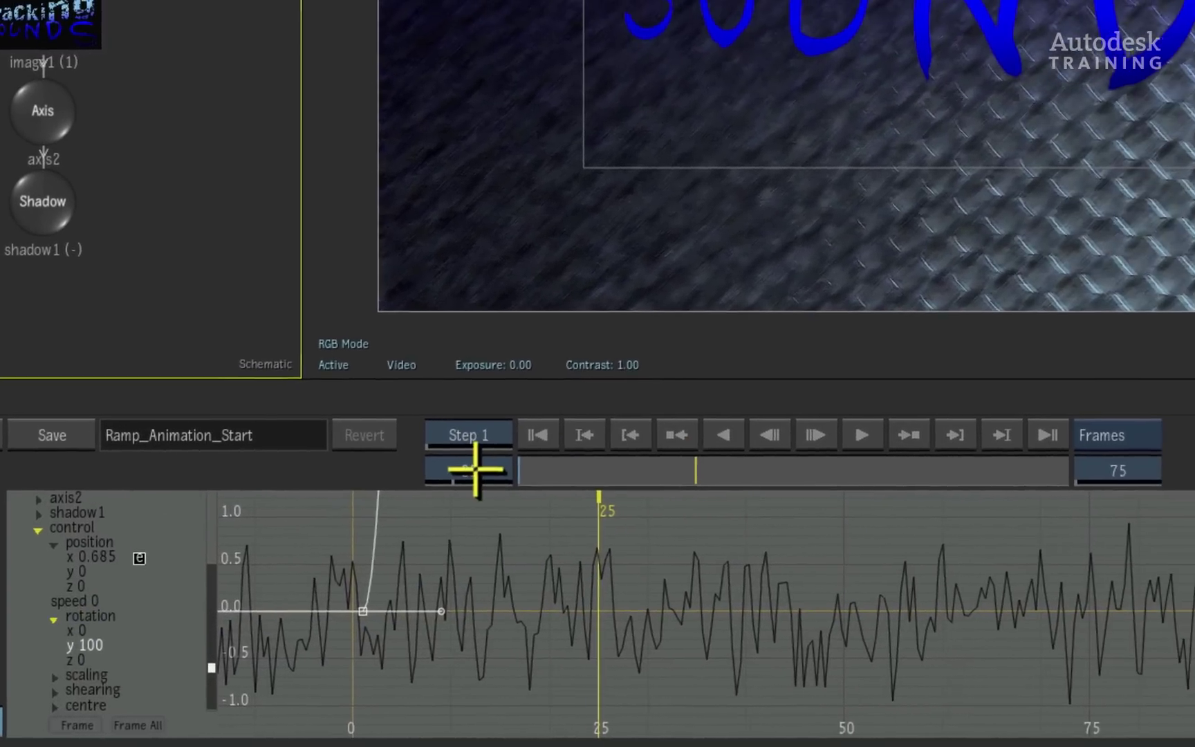
Key rotation y back to 0 at frame 75 and fit the ramp curve in the graph
left_click(1028, 437)
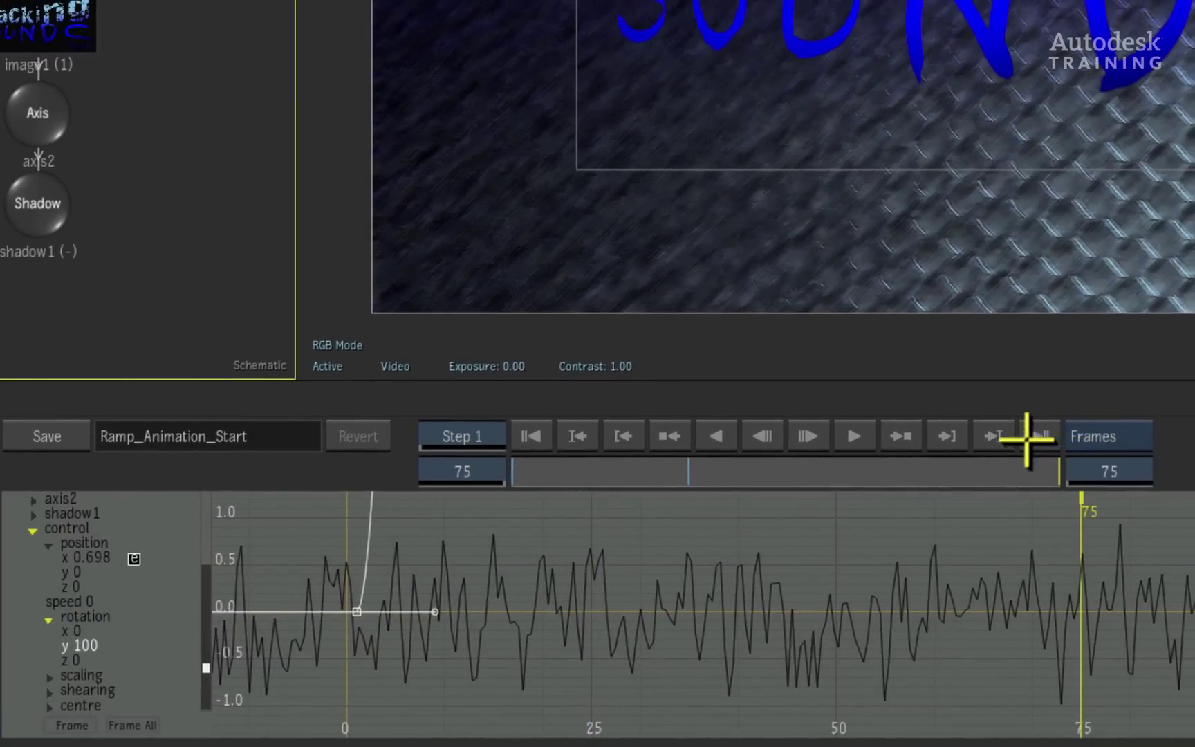
left_click(94, 641)
type("0")
key("Return")
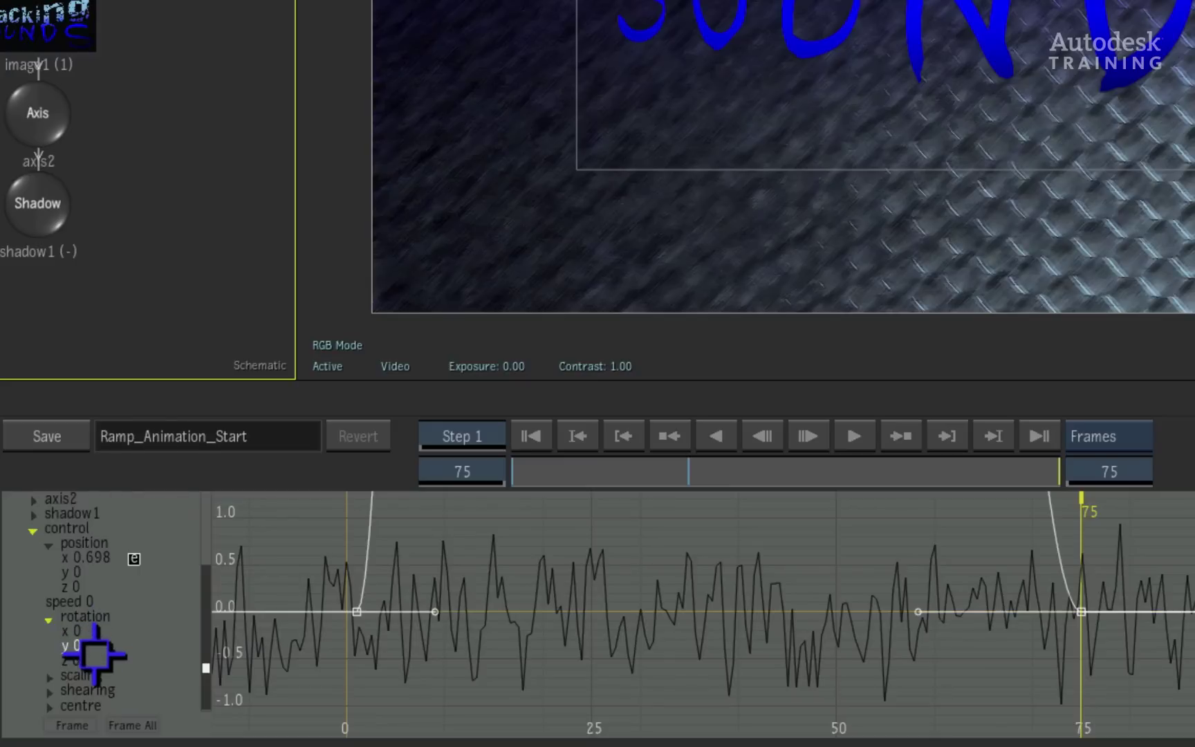
left_click(139, 724)
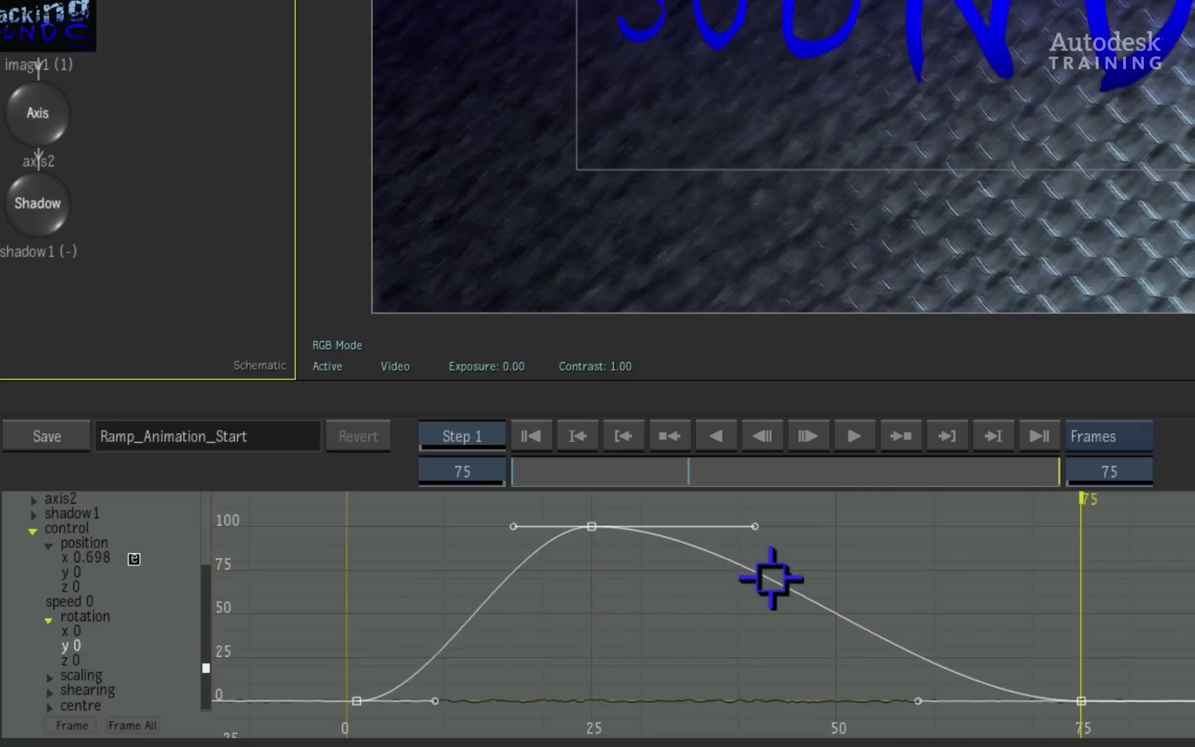
Make the ramp curve active, then select axis1 in the schematic and expand its channels
left_click(732, 701)
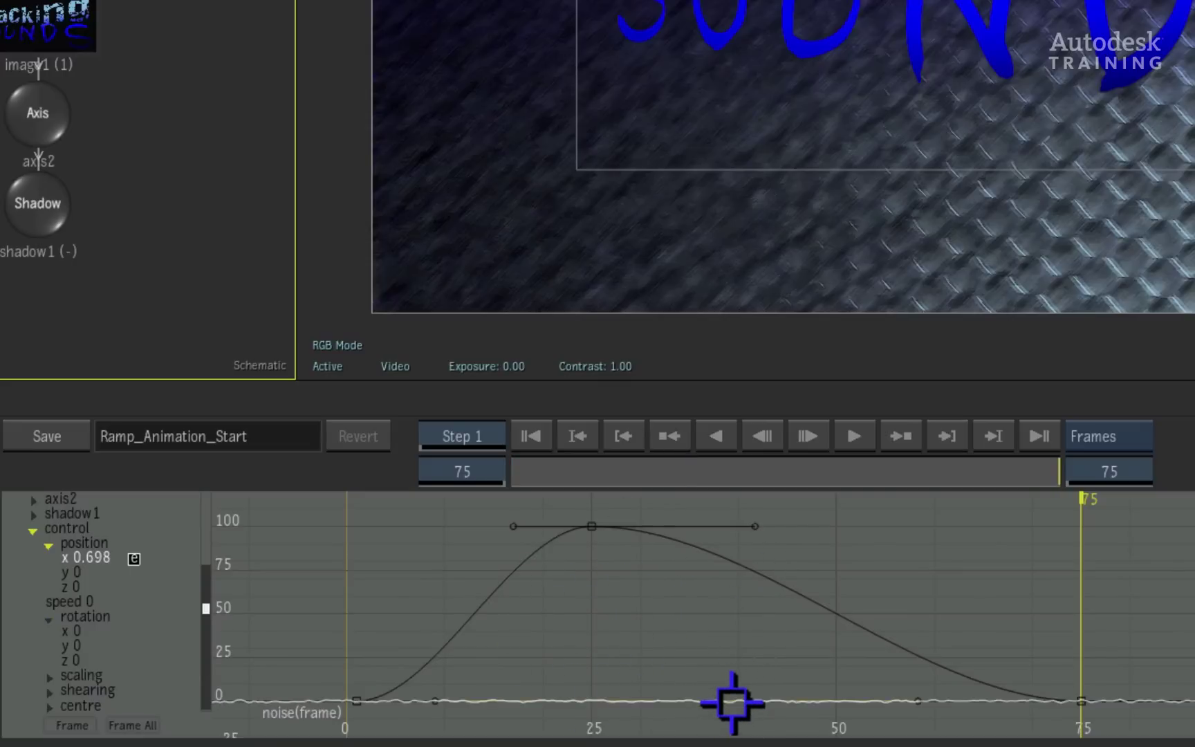
left_click(732, 565)
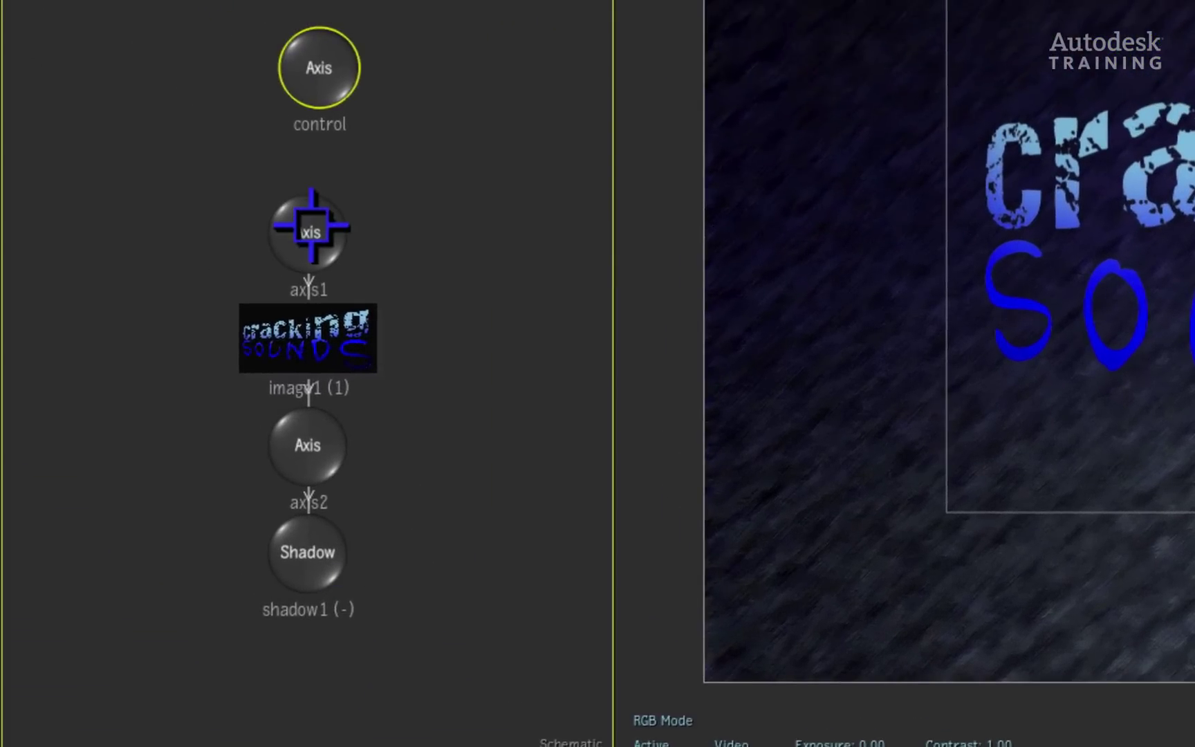
left_click(309, 231)
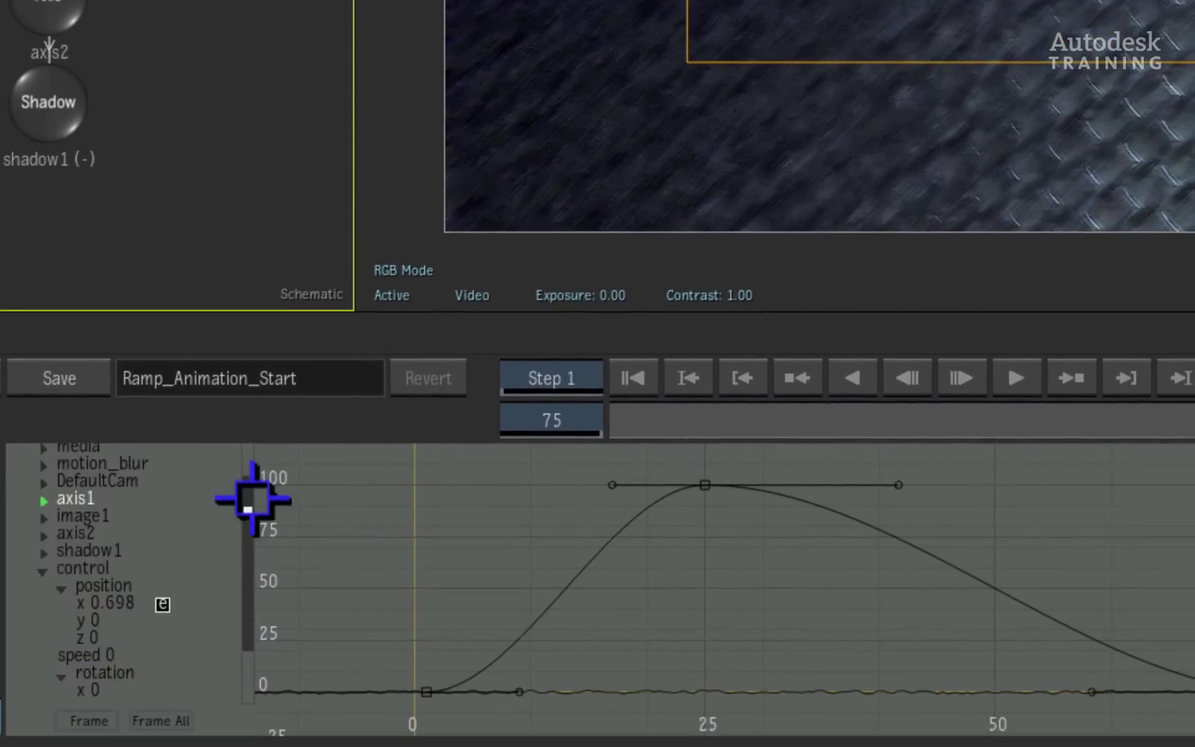
left_click_drag(252, 499, 267, 469)
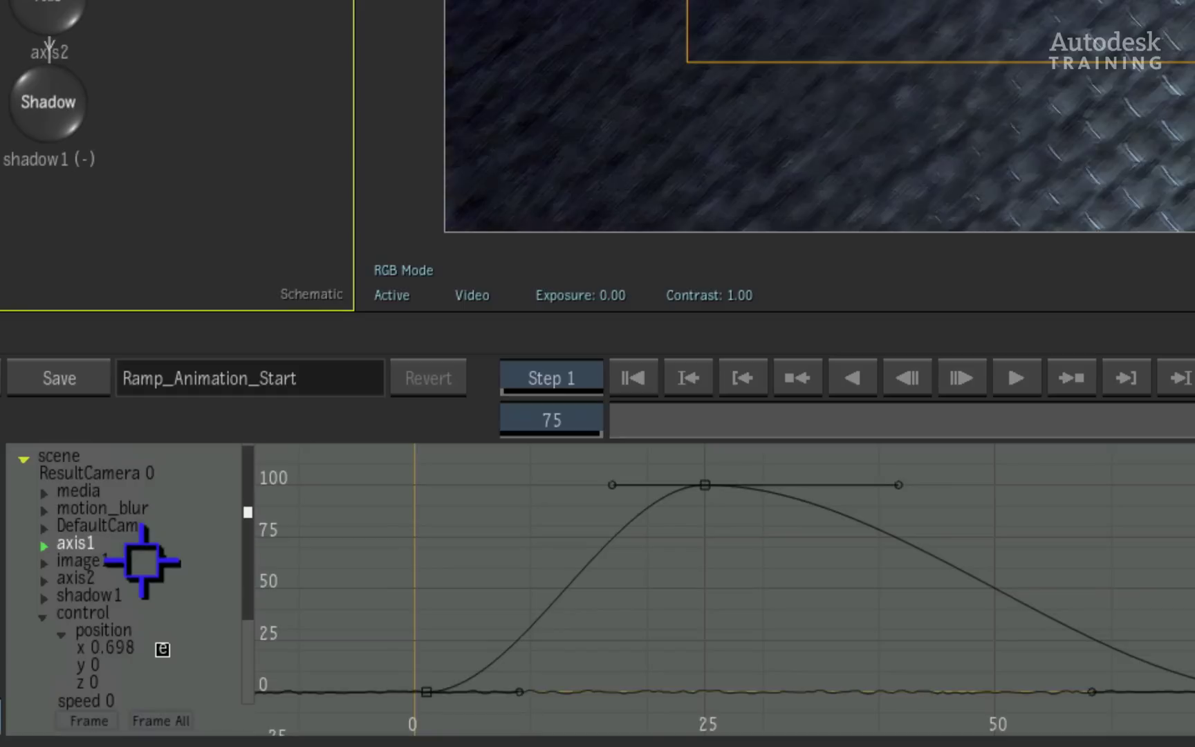
left_click(43, 546)
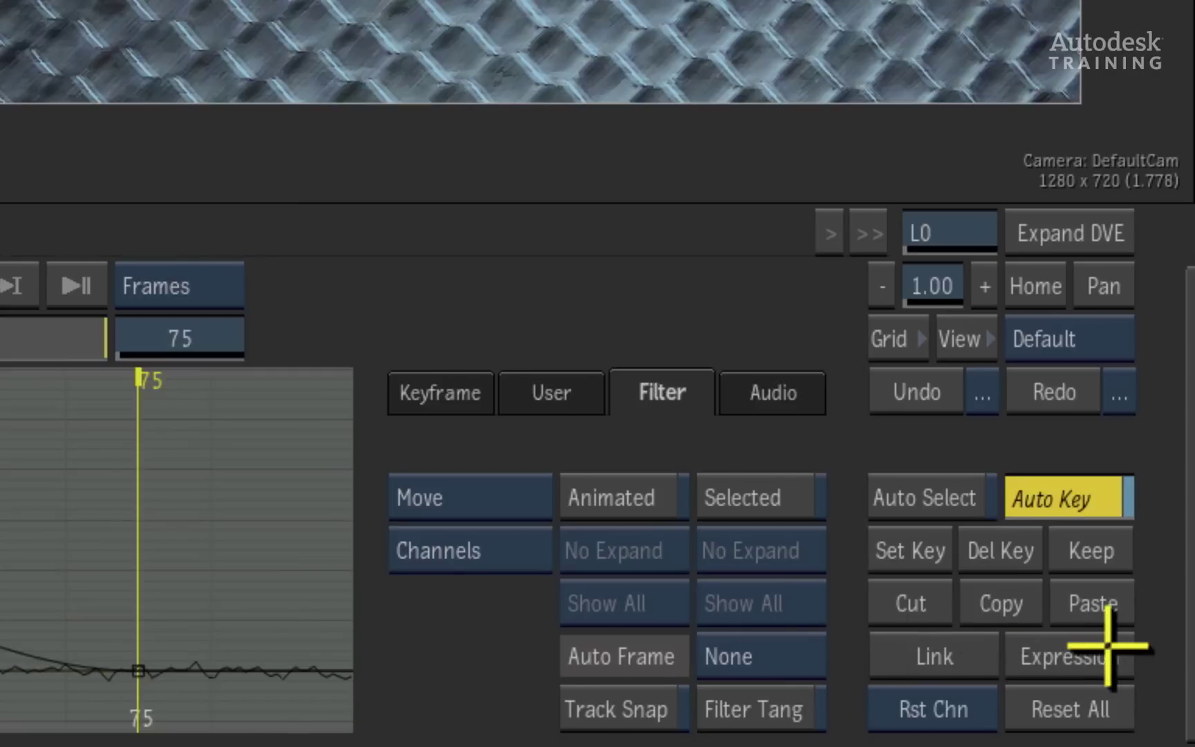
Set axis1's position x expression to control.position.x*control.rotation.y
left_click(1108, 646)
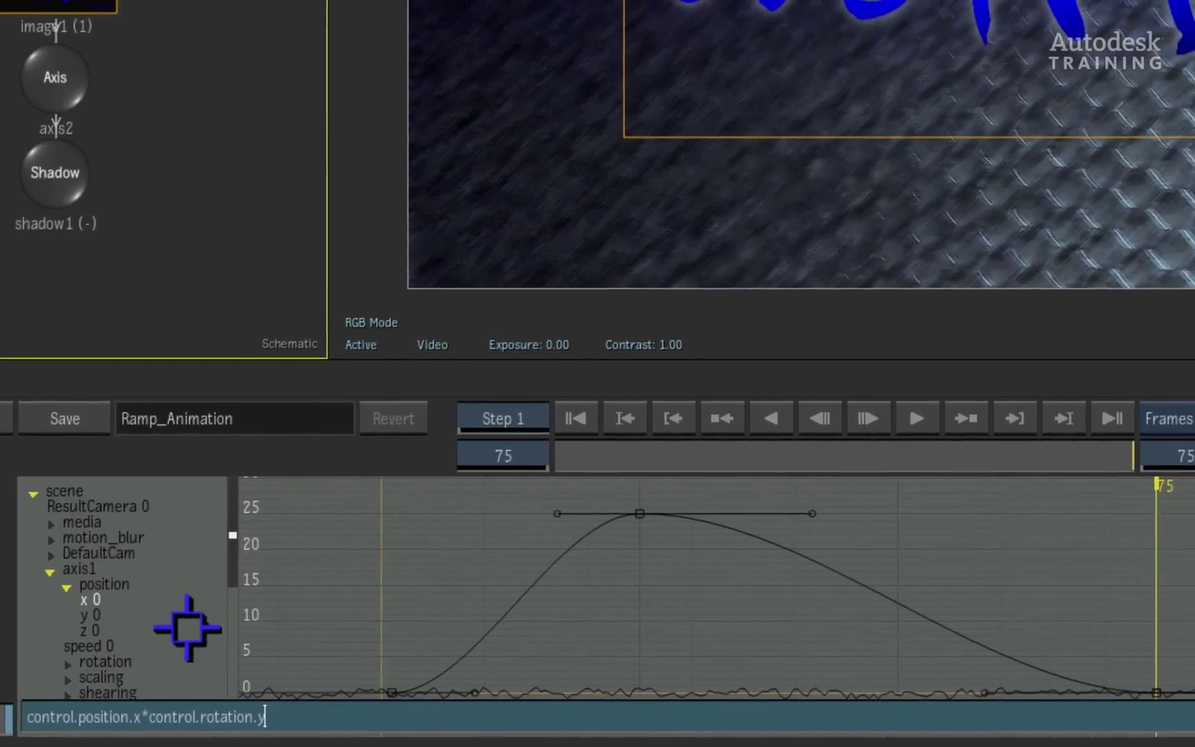
key("Return")
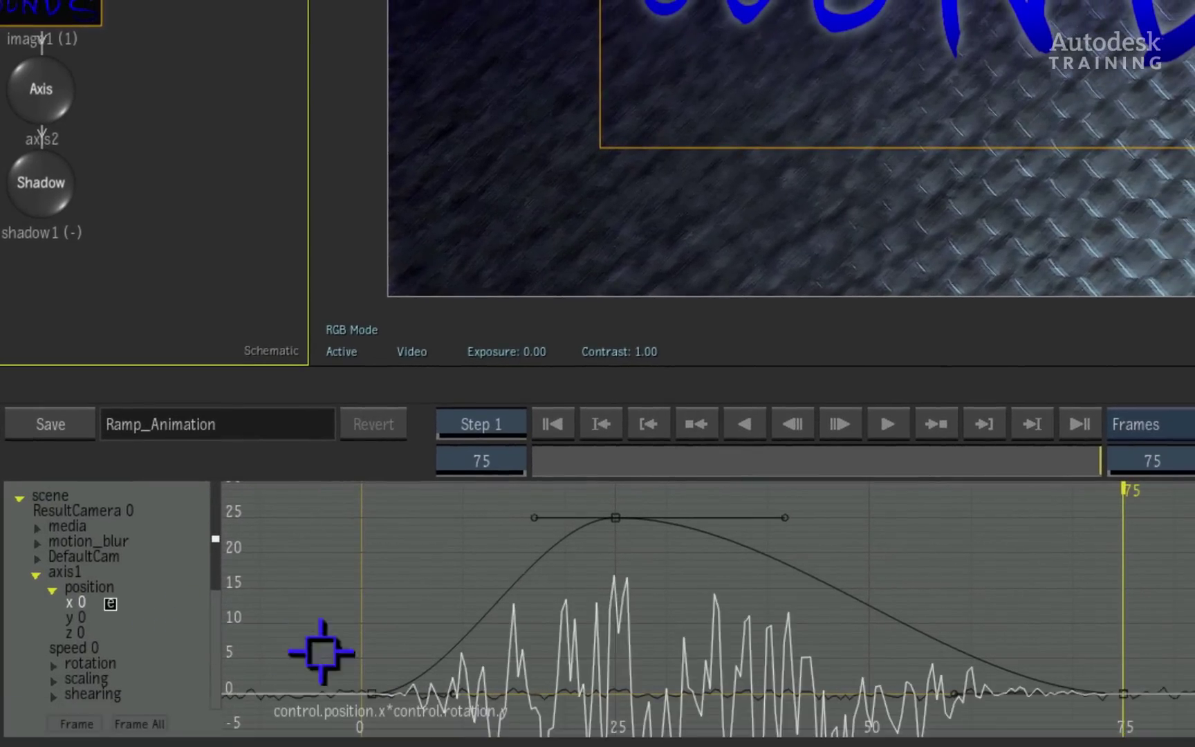
Pull the ramp's end key from frame 75 toward 58, adjust the peak height, and play from frame 1
left_click(911, 630)
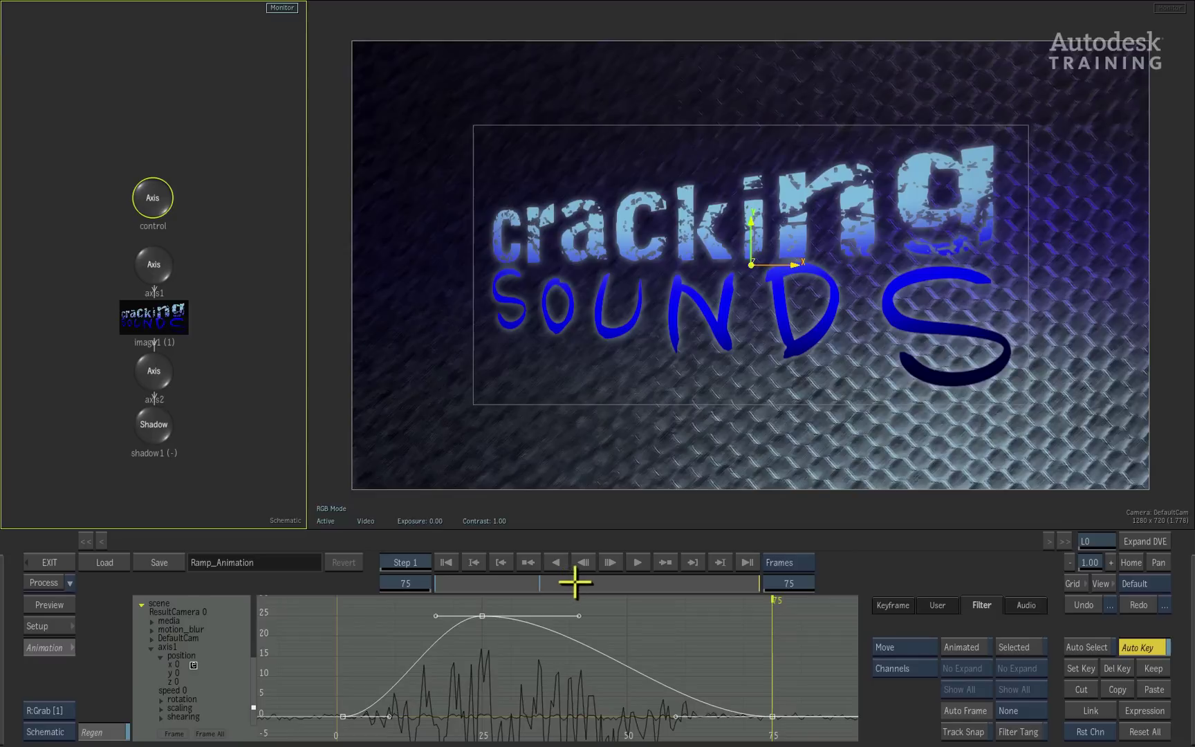
left_click_drag(575, 583, 547, 581)
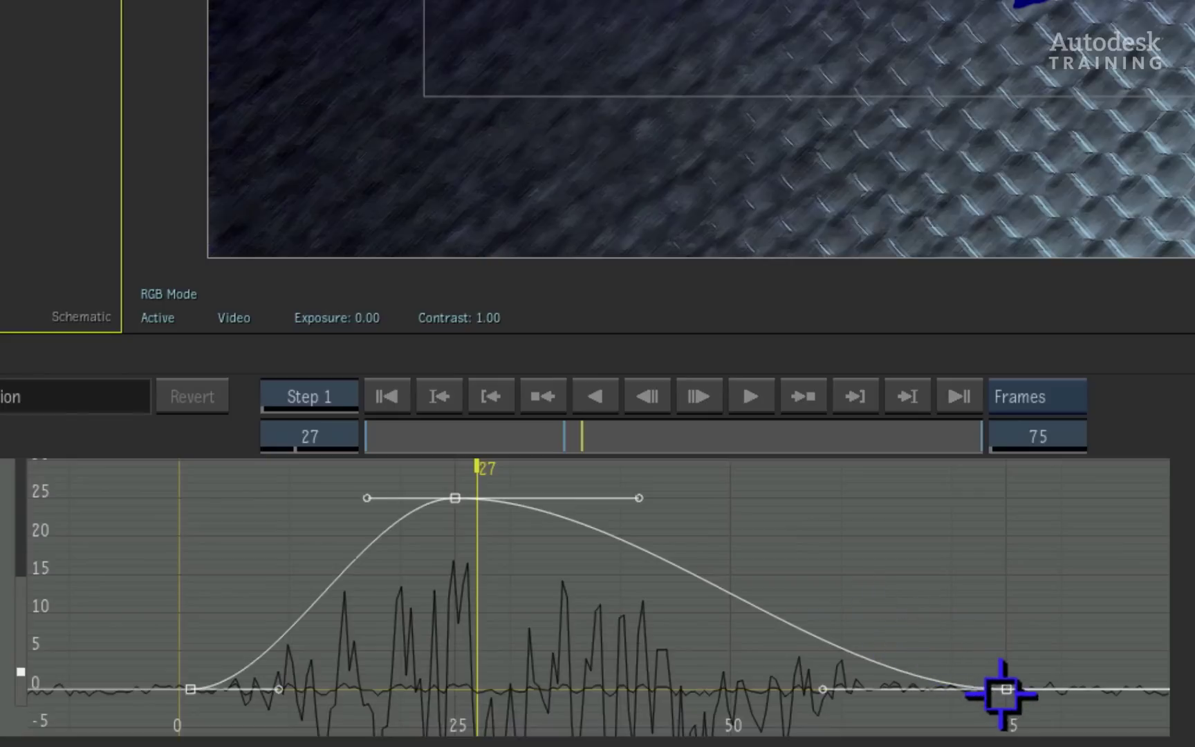
left_click_drag(1007, 689, 886, 693)
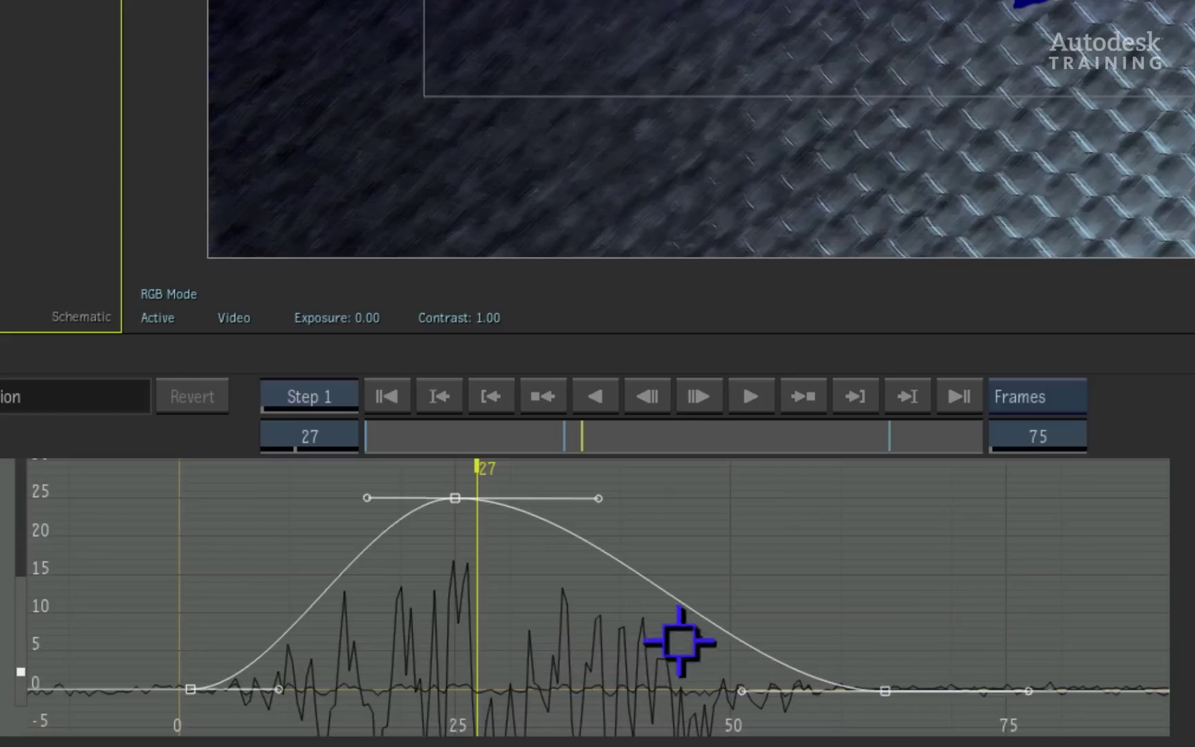
left_click_drag(456, 499, 459, 533)
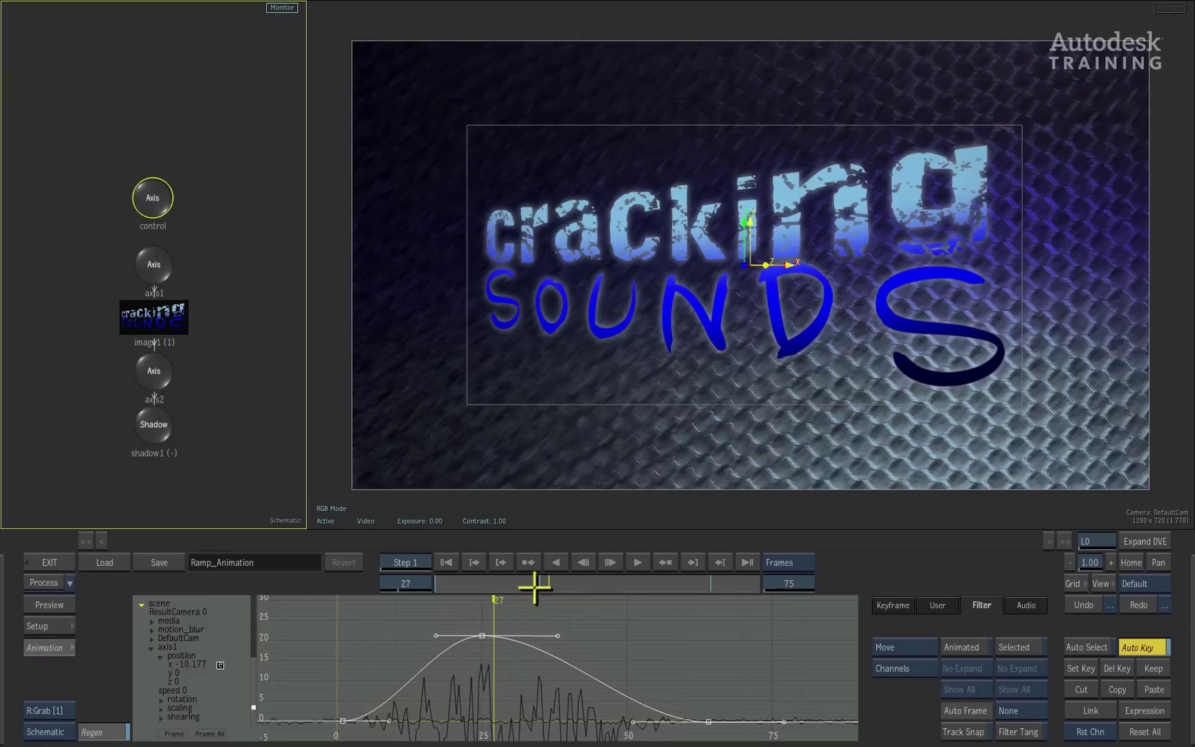
left_click_drag(534, 586, 477, 579)
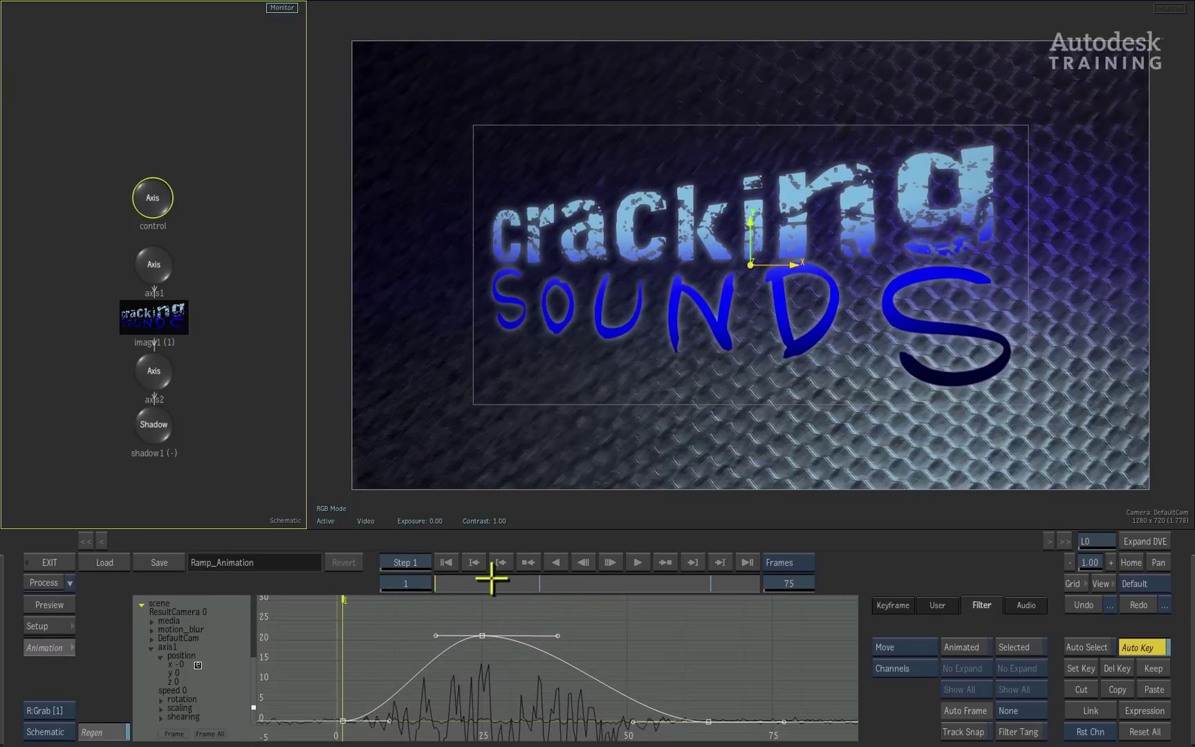
left_click(634, 563)
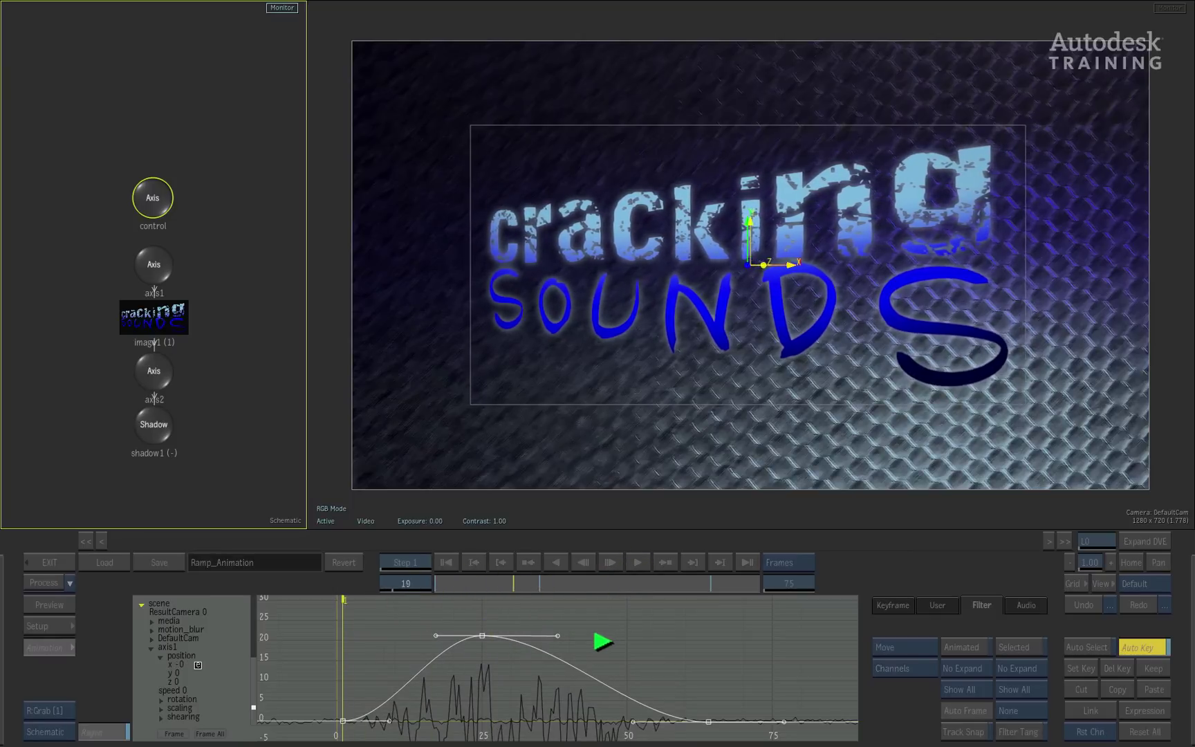